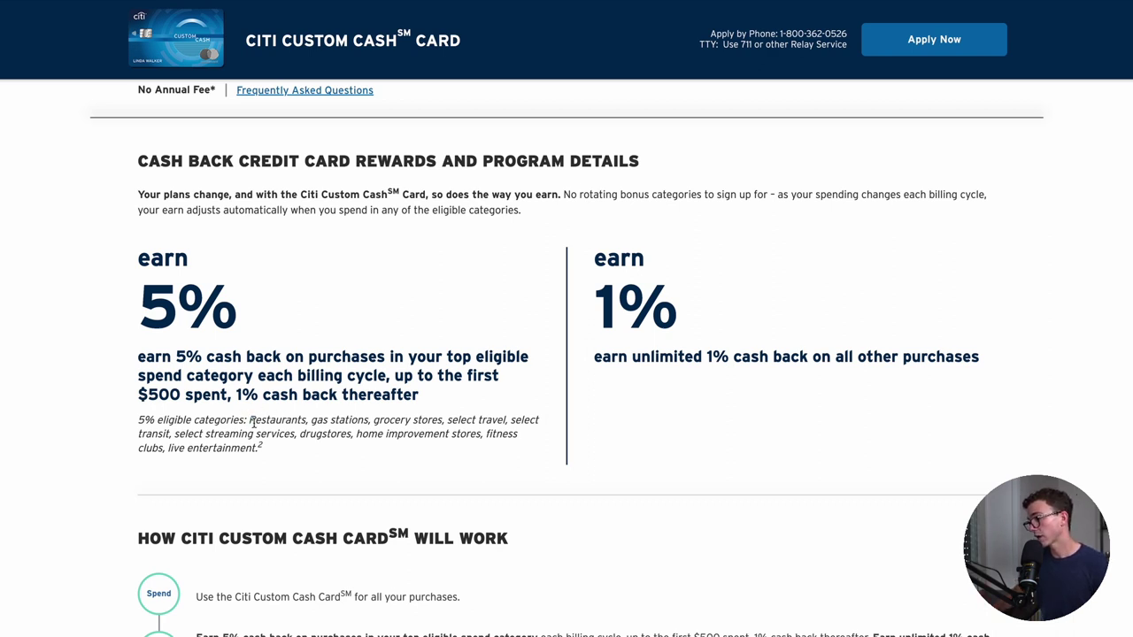
Examine the 5% eligible categories listed for the Citi Custom Cash card.
{"action": "left_click_drag", "start_coordinate": [249, 420], "coordinate": [281, 450]}
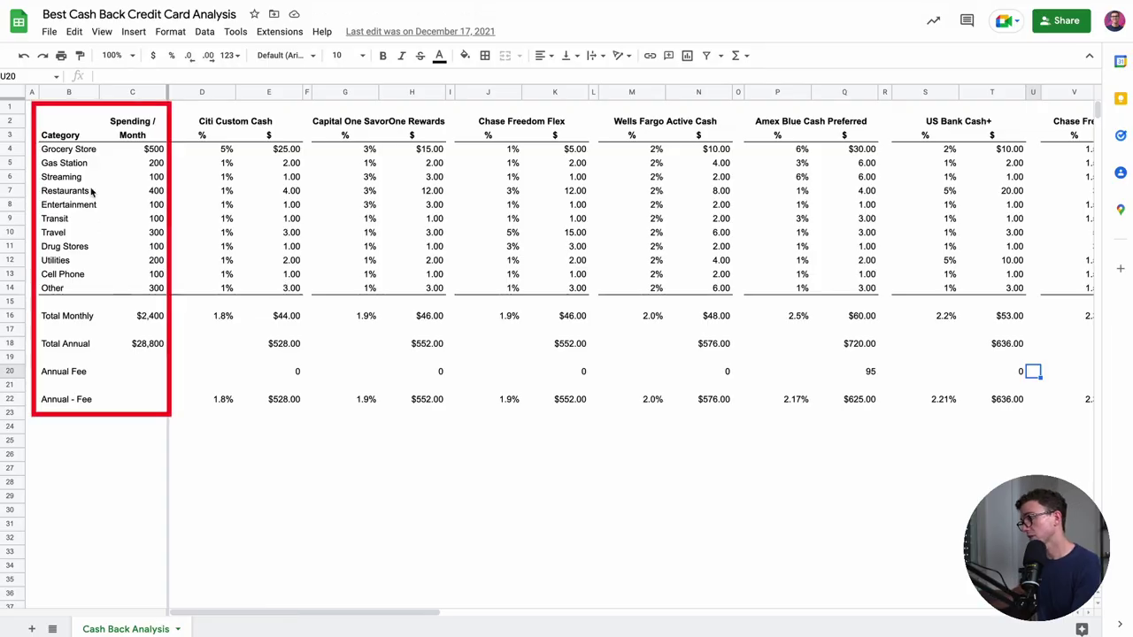
In the Best Cash Back Credit Card Analysis spreadsheet, examine the spending categories, monthly amounts and Citi Custom Cash earnings per category.
{"action": "left_click_drag", "start_coordinate": [73, 152], "coordinate": [70, 290]}
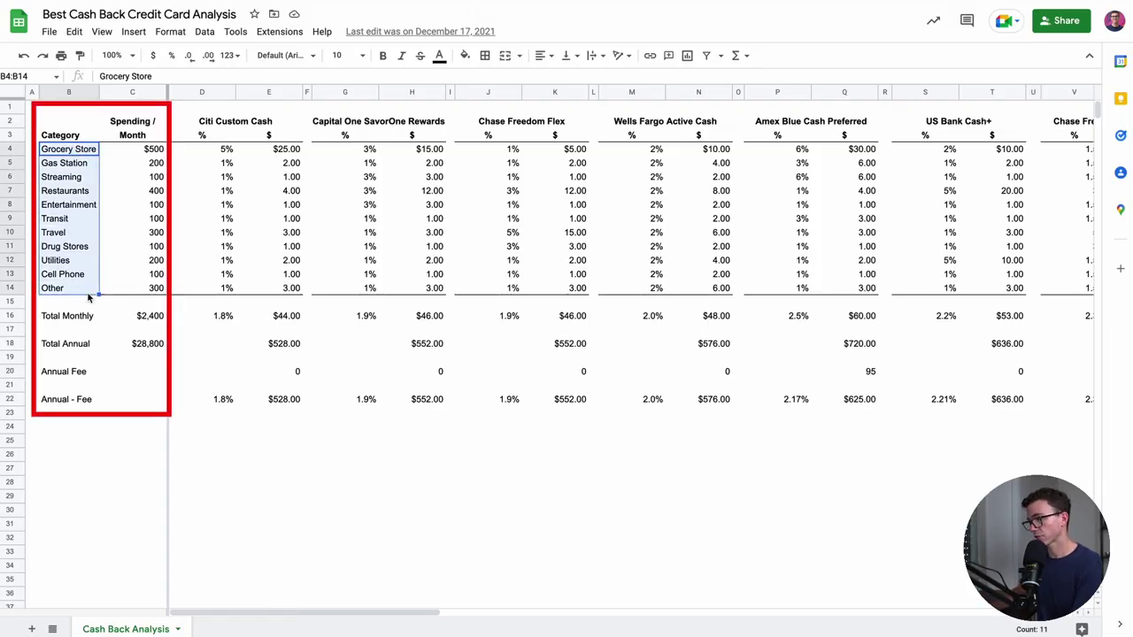
{"action": "left_click_drag", "start_coordinate": [146, 149], "coordinate": [148, 288]}
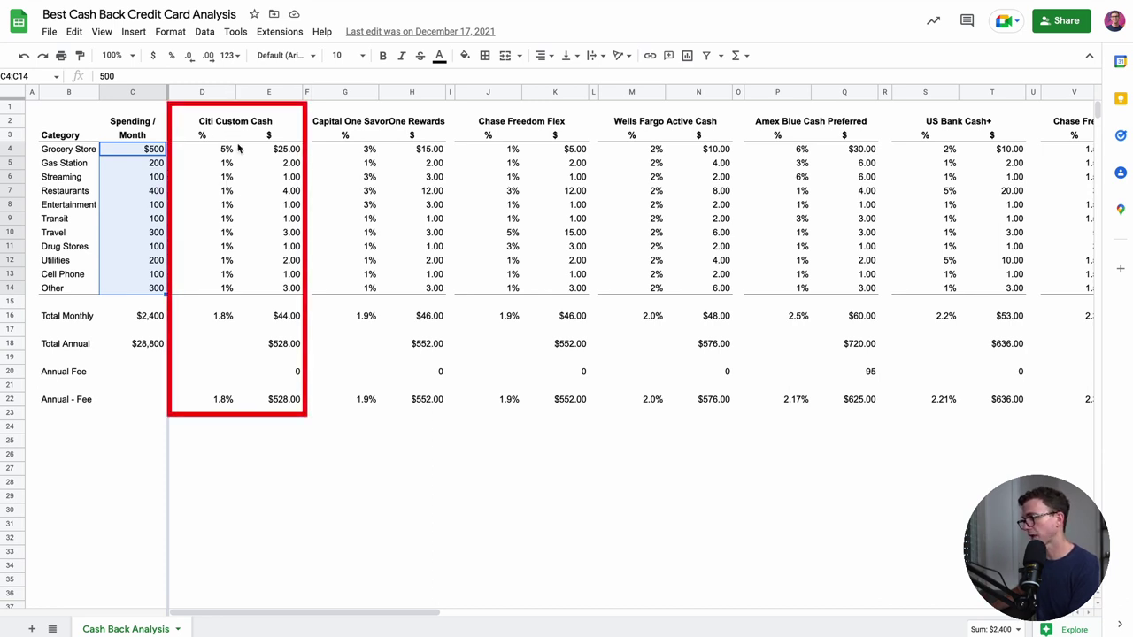
{"action": "left_click", "coordinate": [293, 154]}
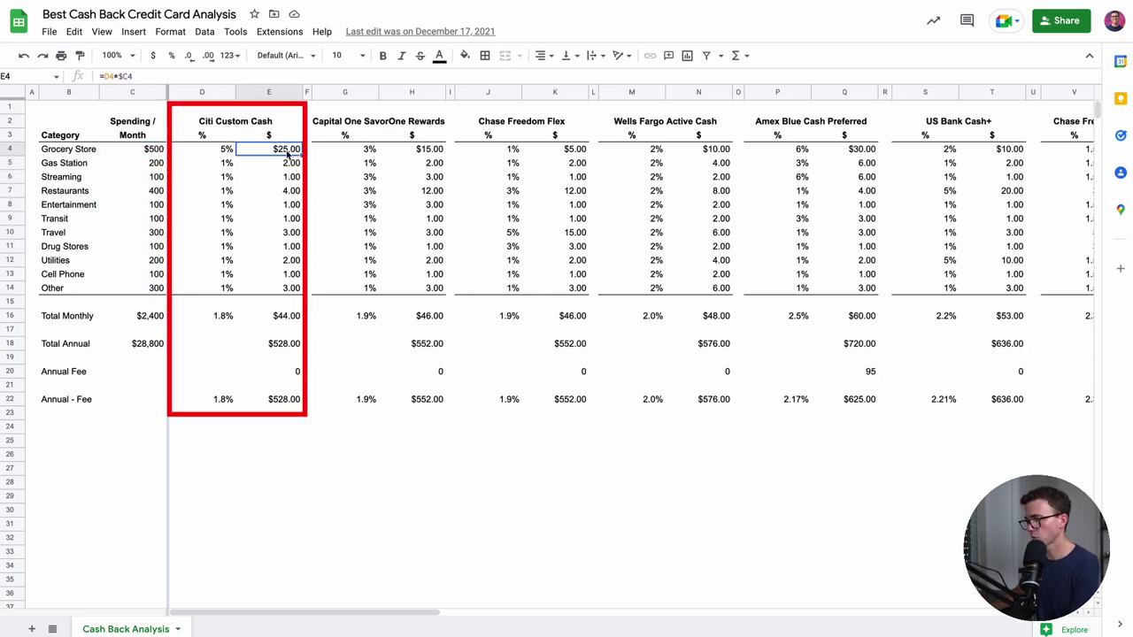
{"action": "mouse_move", "coordinate": [226, 164]}
{"action": "left_mouse_down"}
{"action": "mouse_move", "coordinate": [257, 177]}
{"action": "mouse_move", "coordinate": [247, 291]}
{"action": "left_mouse_up"}
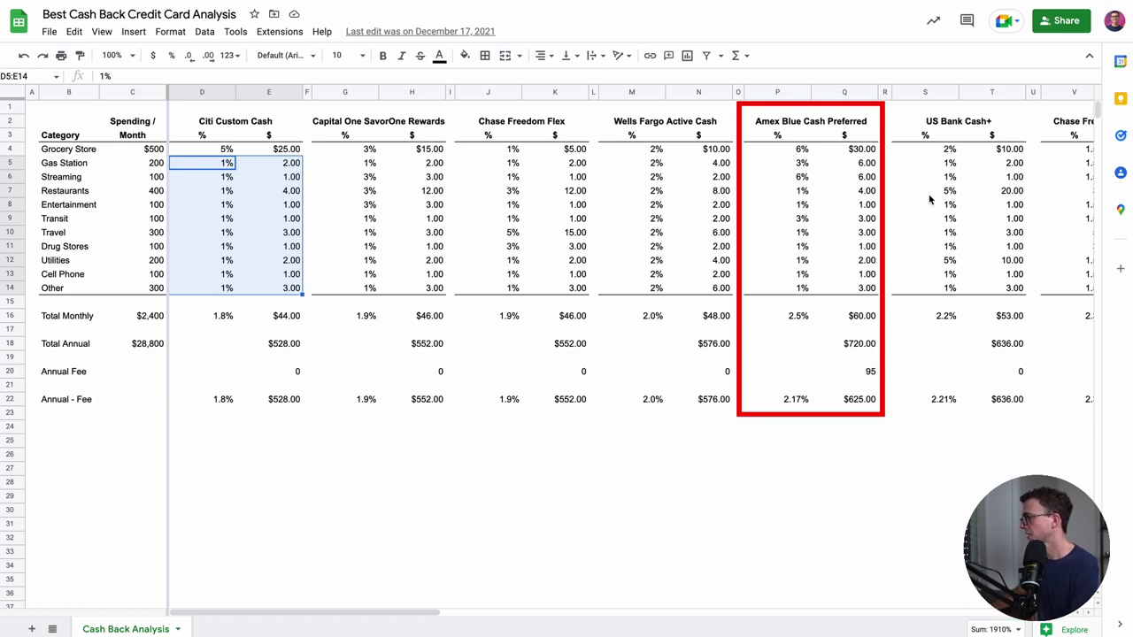
Examine Amex Blue Cash Preferred's annual total and fee, US Bank Cash+'s overall monthly rate and Chase Freedom Unlimited's restaurant rate.
{"action": "left_click", "coordinate": [863, 348]}
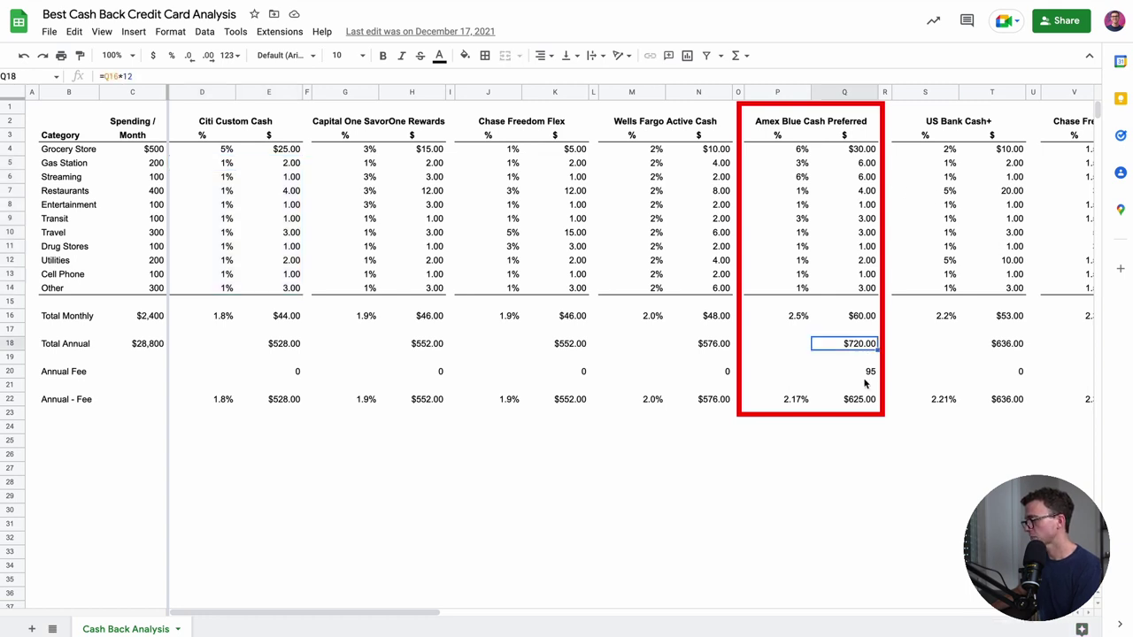
{"action": "left_click", "coordinate": [868, 374]}
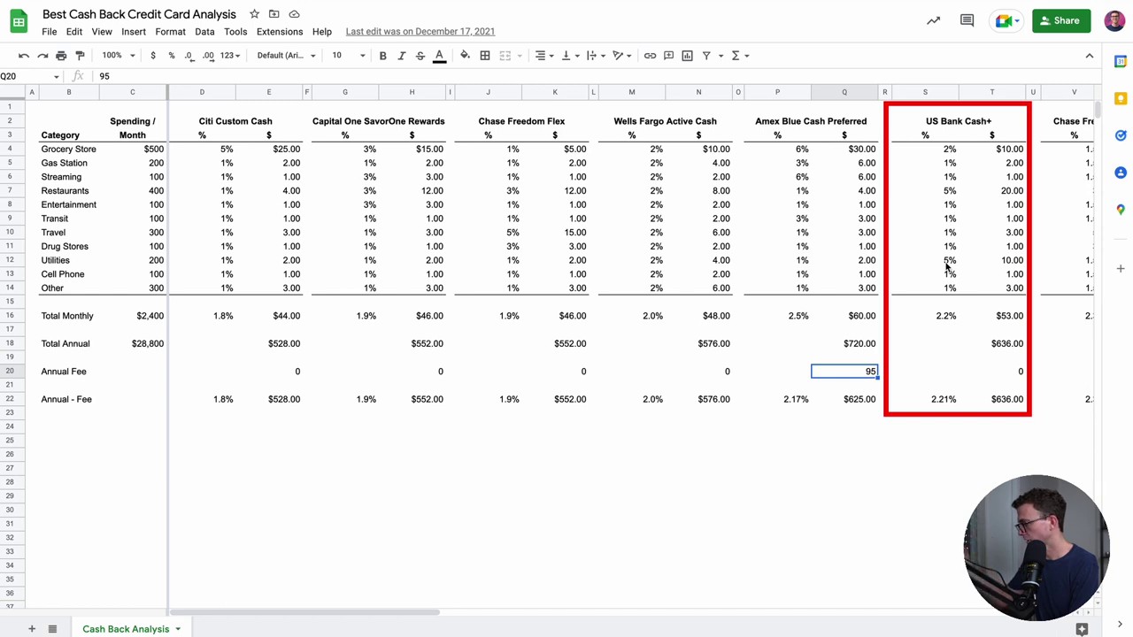
{"action": "left_click", "coordinate": [951, 318]}
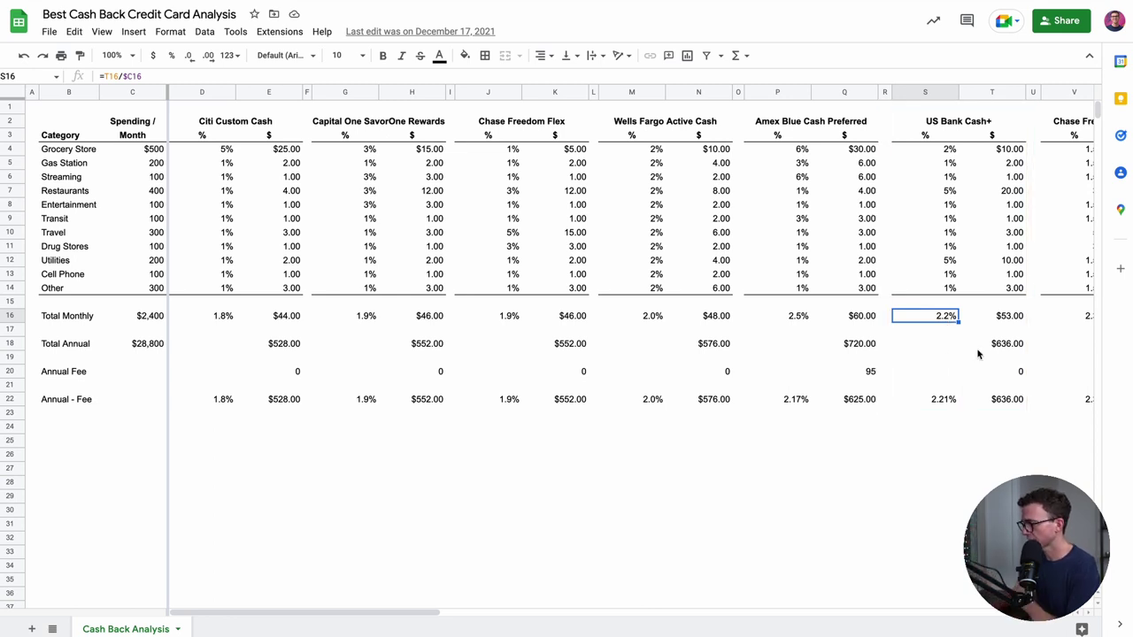
{"action": "scroll", "coordinate": [1042, 286], "scroll_direction": "right", "scroll_amount": 5}
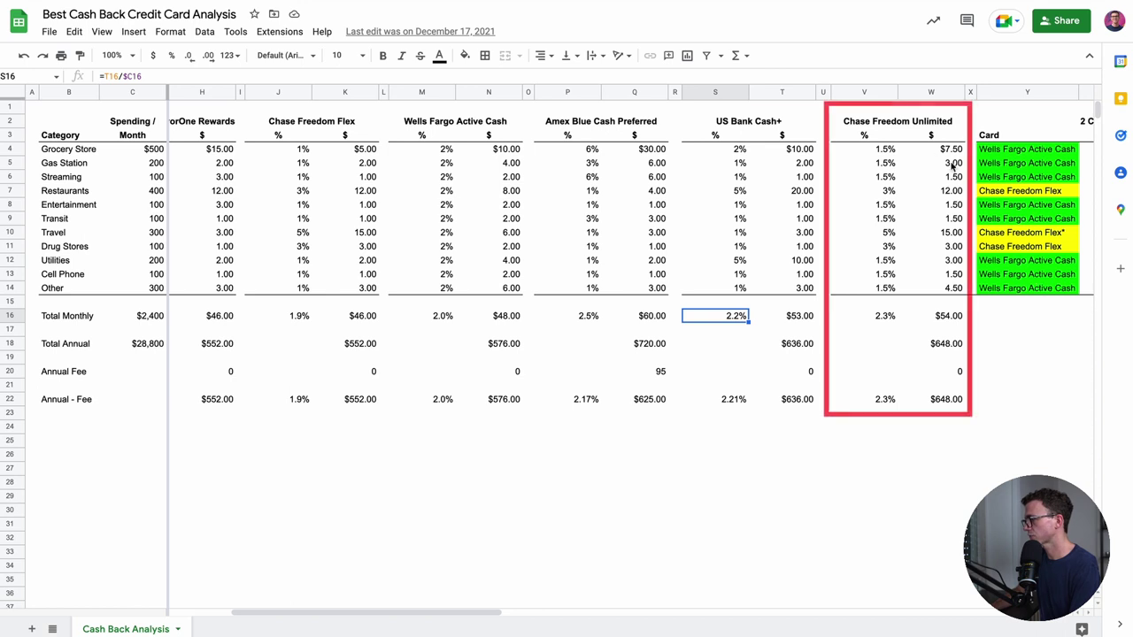
{"action": "left_click", "coordinate": [888, 192]}
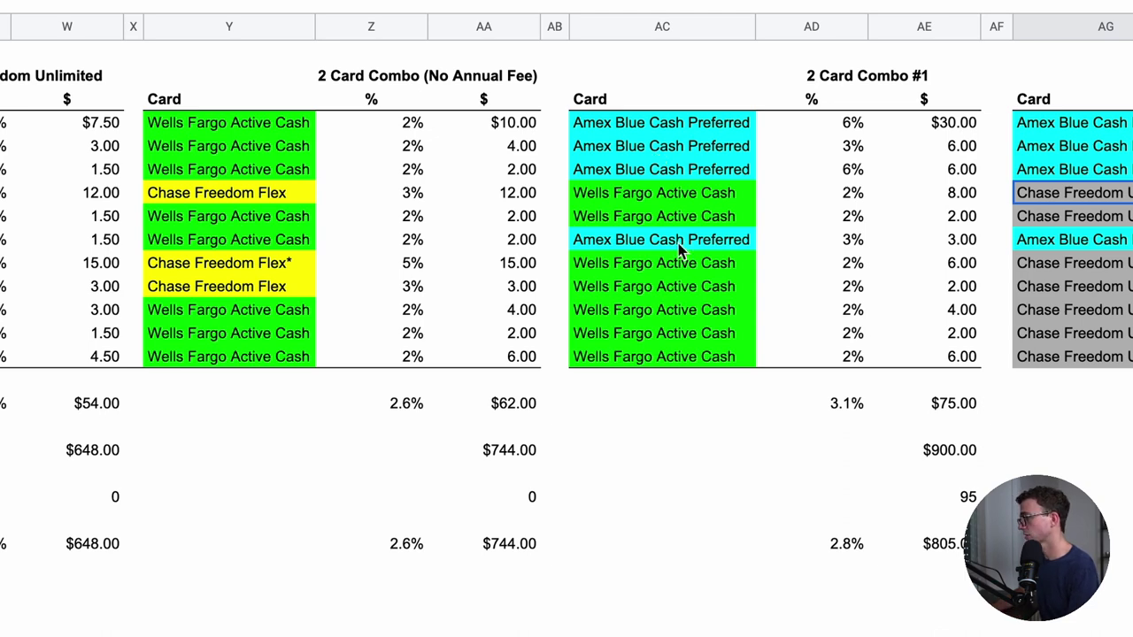
Examine the card assigned to each spending category in 2 Card Combo #1 and continue across 2 Card Combo #2.
{"action": "left_click", "coordinate": [678, 215]}
{"action": "key", "text": "Right"}
{"action": "key", "text": "Right"}
{"action": "key", "text": "Right"}
{"action": "key", "text": "Right"}
{"action": "key", "text": "Right"}
{"action": "key", "text": "Right"}
{"action": "key", "text": "Right"}
{"action": "key", "text": "Right"}
{"action": "key", "text": "Left"}
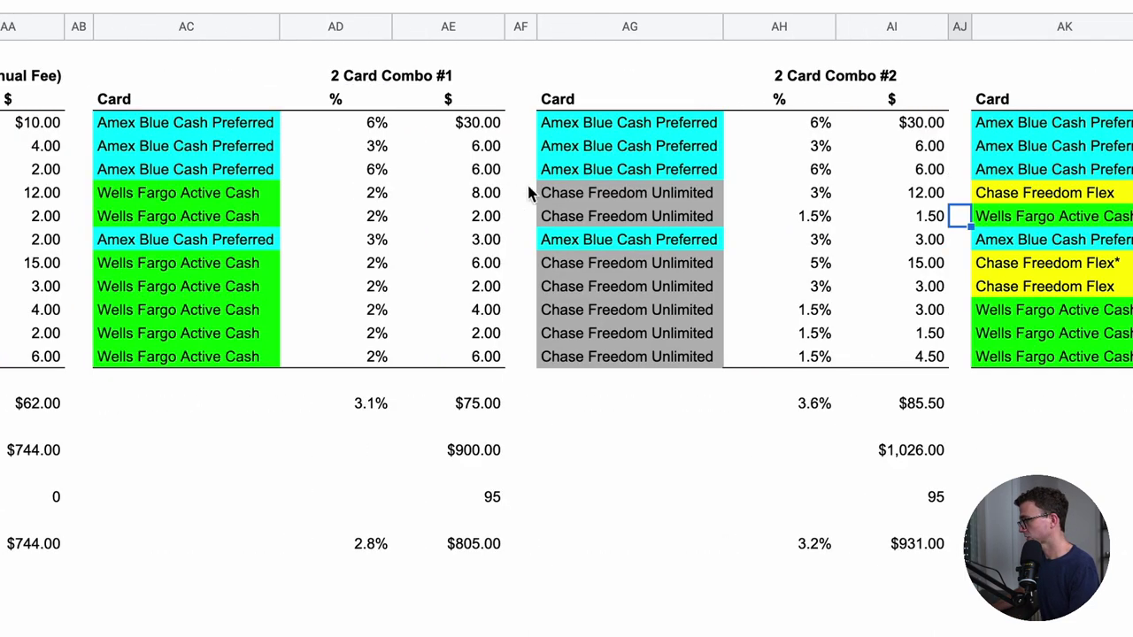
Compare the card assignments and cash back of 2 Card Combo #2 with those of the 3 Card Combo.
{"action": "left_click", "coordinate": [599, 147]}
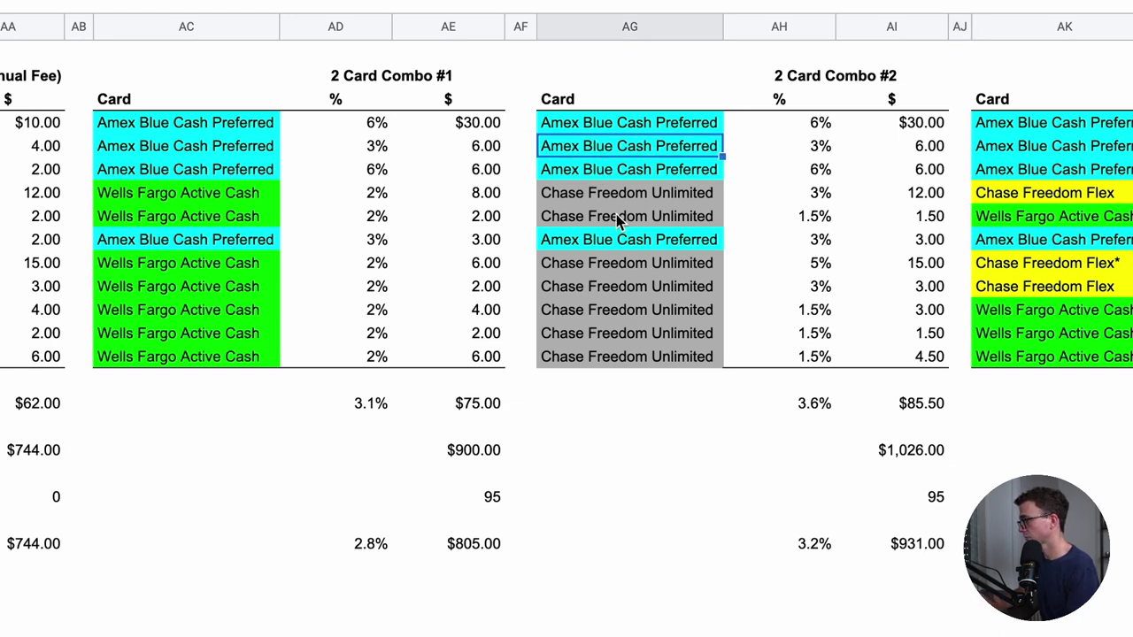
{"action": "key", "text": "Right"}
{"action": "key", "text": "Right"}
{"action": "key", "text": "Right"}
{"action": "key", "text": "Right"}
{"action": "key", "text": "Right"}
{"action": "key", "text": "Right"}
{"action": "key", "text": "Right"}
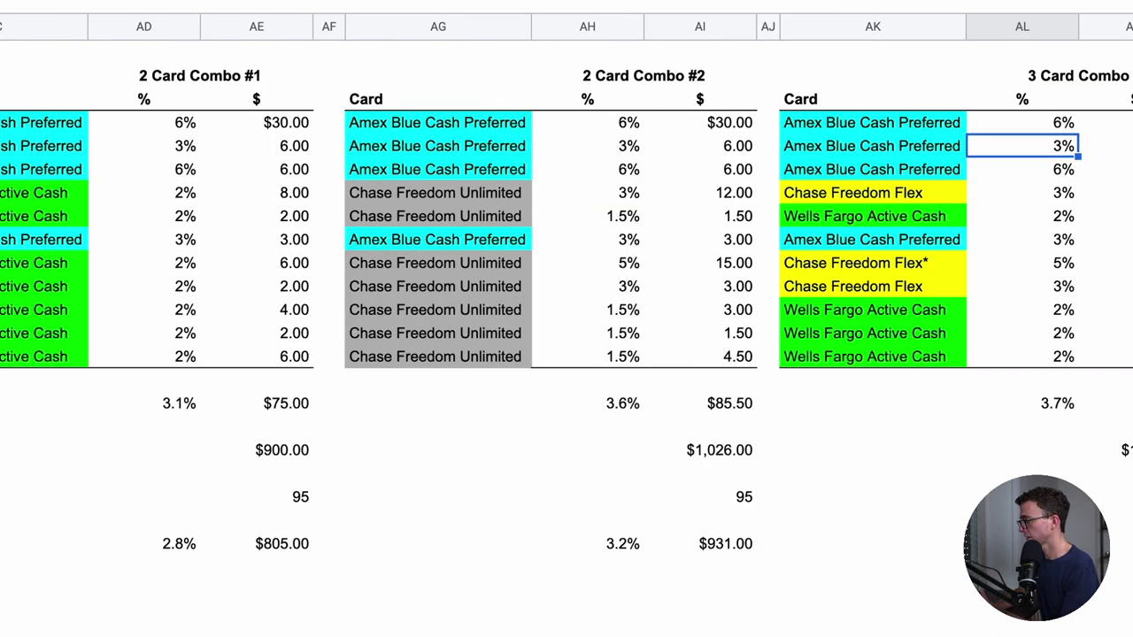
{"action": "key", "text": "Right"}
{"action": "key", "text": "Right"}
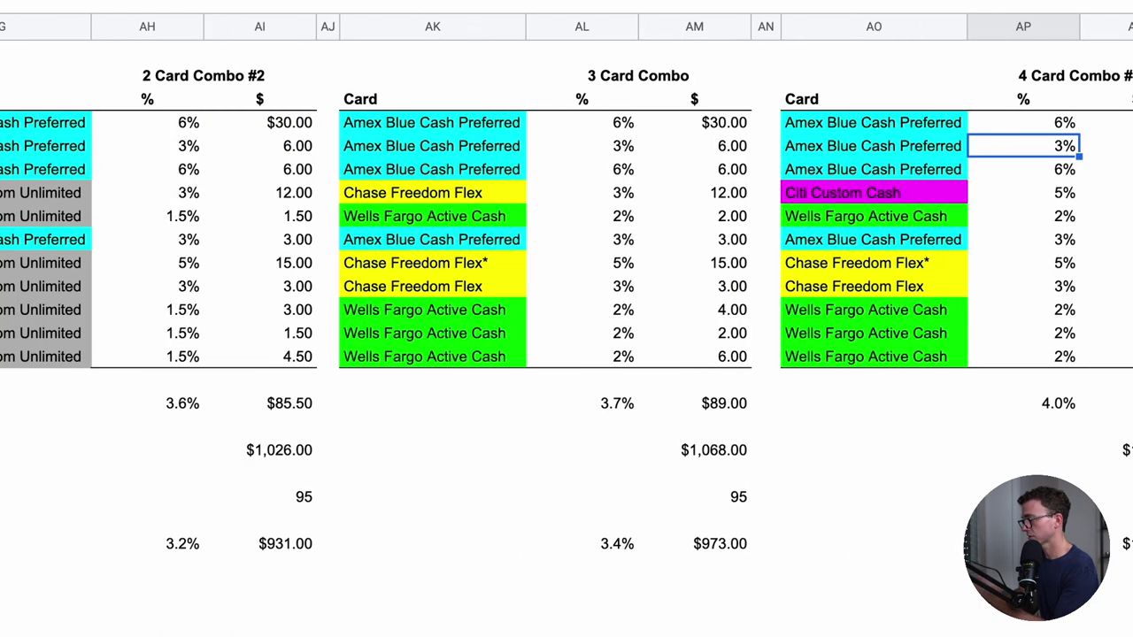
{"action": "key", "text": "Left"}
{"action": "key", "text": "Left"}
{"action": "key", "text": "Left"}
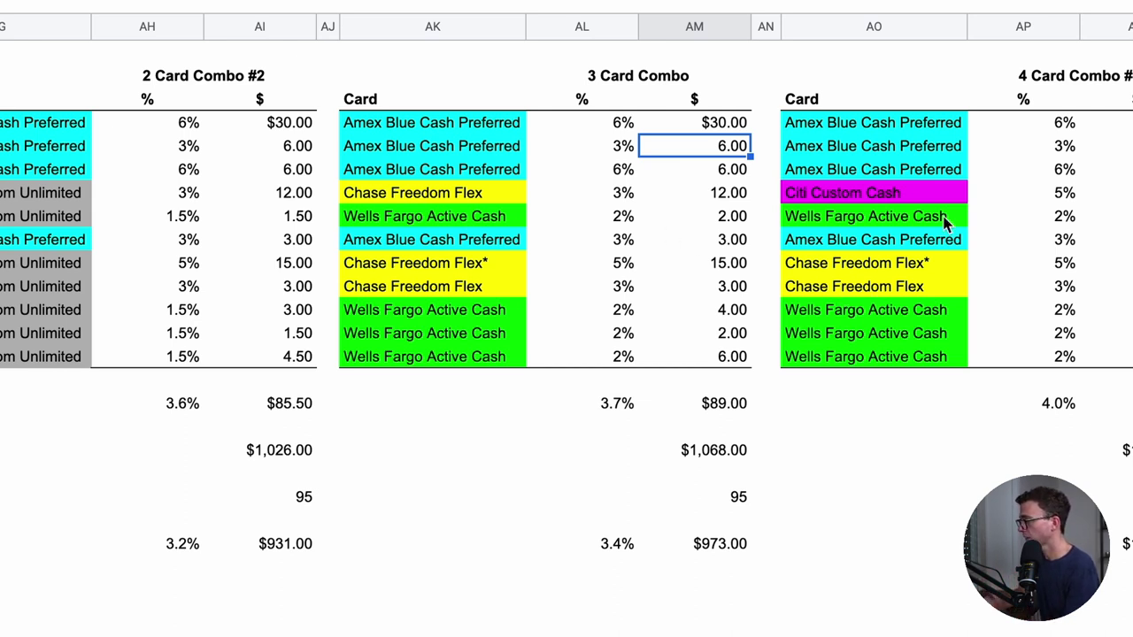
Examine the card assignments and totals of 4 Card Combo #1 and 4 Card Combo #2.
{"action": "key", "text": "Right"}
{"action": "key", "text": "Right"}
{"action": "key", "text": "Right"}
{"action": "key", "text": "Right"}
{"action": "key", "text": "Right"}
{"action": "key", "text": "Right"}
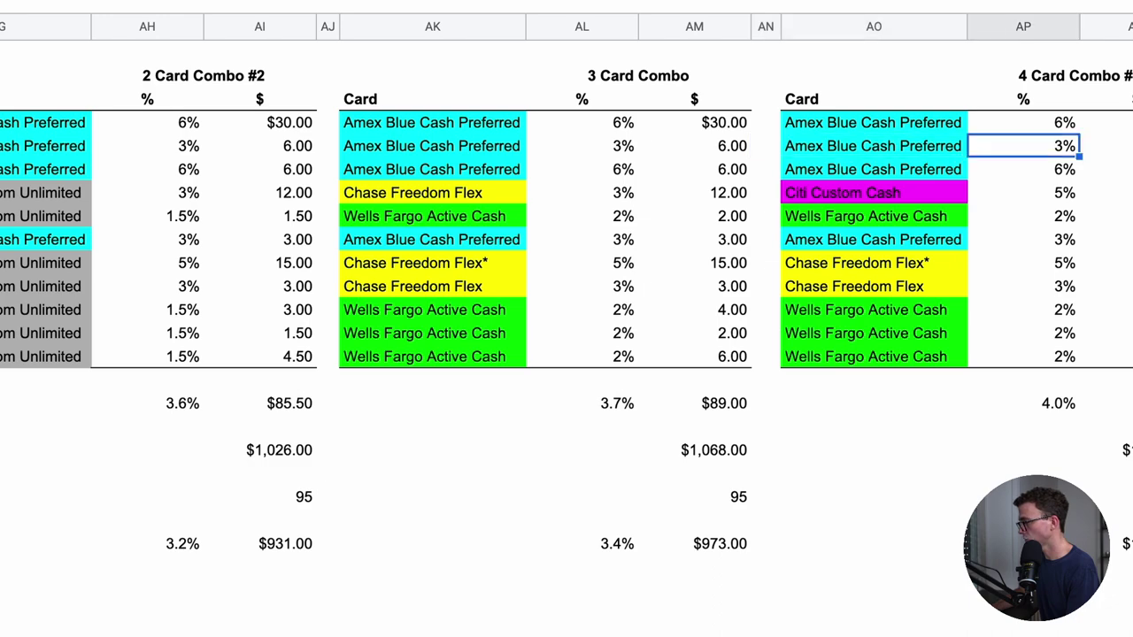
{"action": "key", "text": "Right"}
{"action": "key", "text": "Right"}
{"action": "key", "text": "Right"}
{"action": "key", "text": "Right"}
{"action": "key", "text": "Right"}
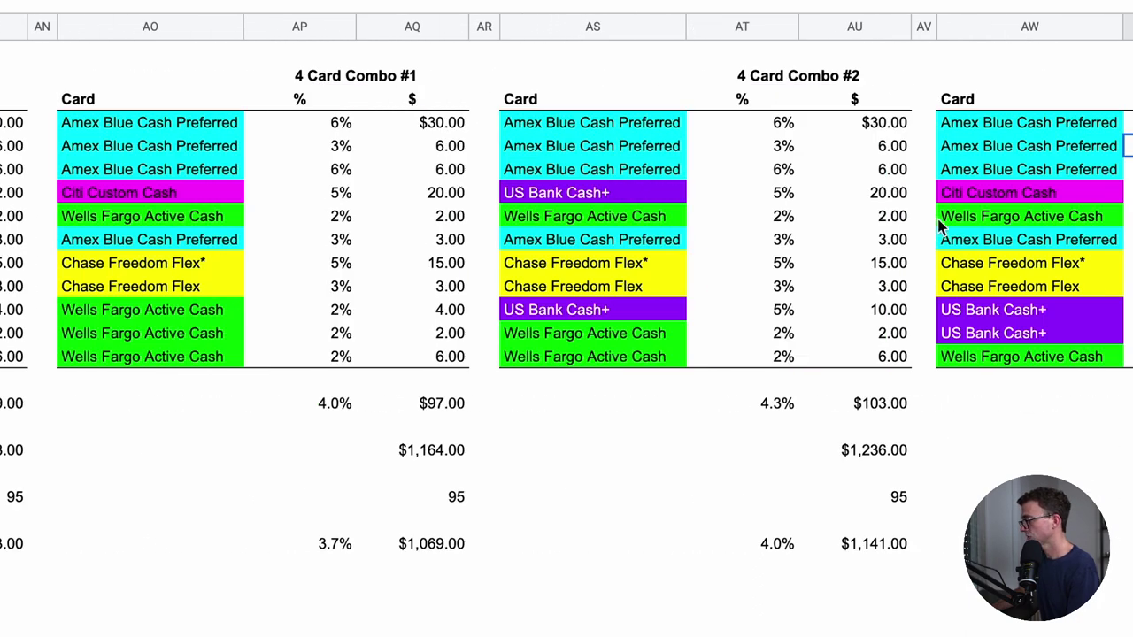
Check which categories use US Bank Cash+ and Amex Blue Cash Preferred in 4 Card Combo #2.
{"action": "left_click", "coordinate": [571, 191]}
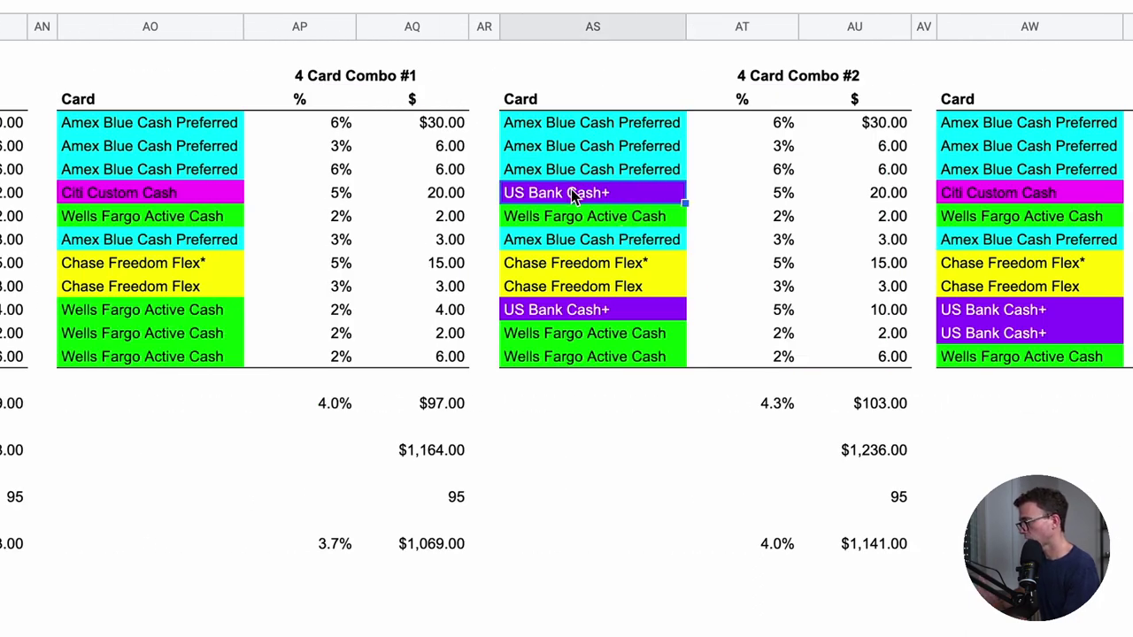
{"action": "left_click", "coordinate": [570, 126]}
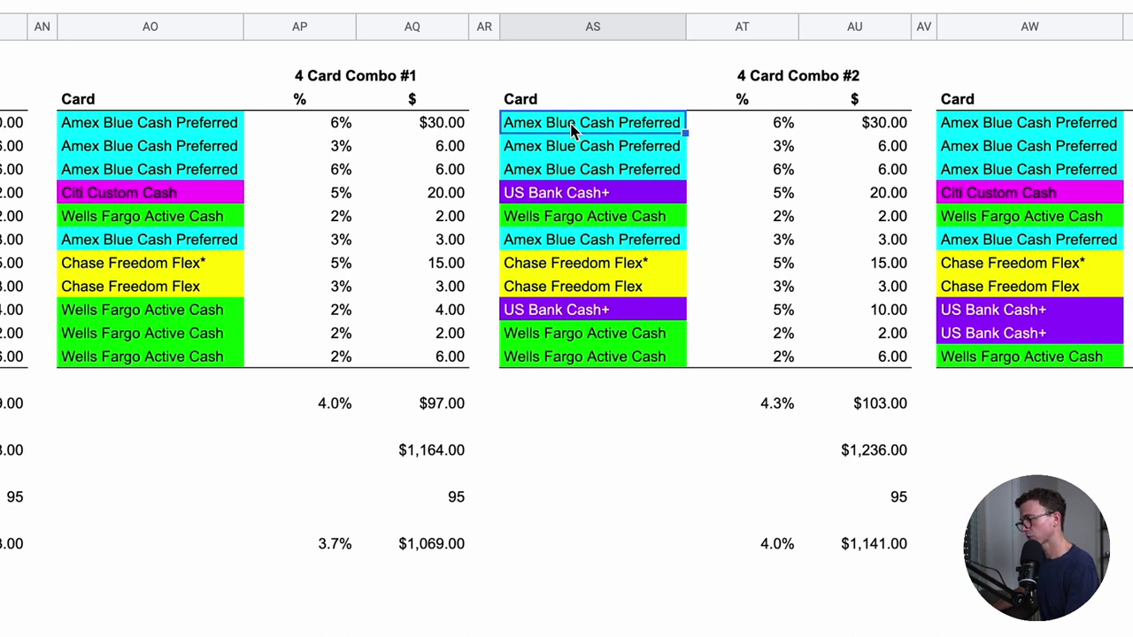
{"action": "left_click_drag", "start_coordinate": [571, 128], "coordinate": [571, 170]}
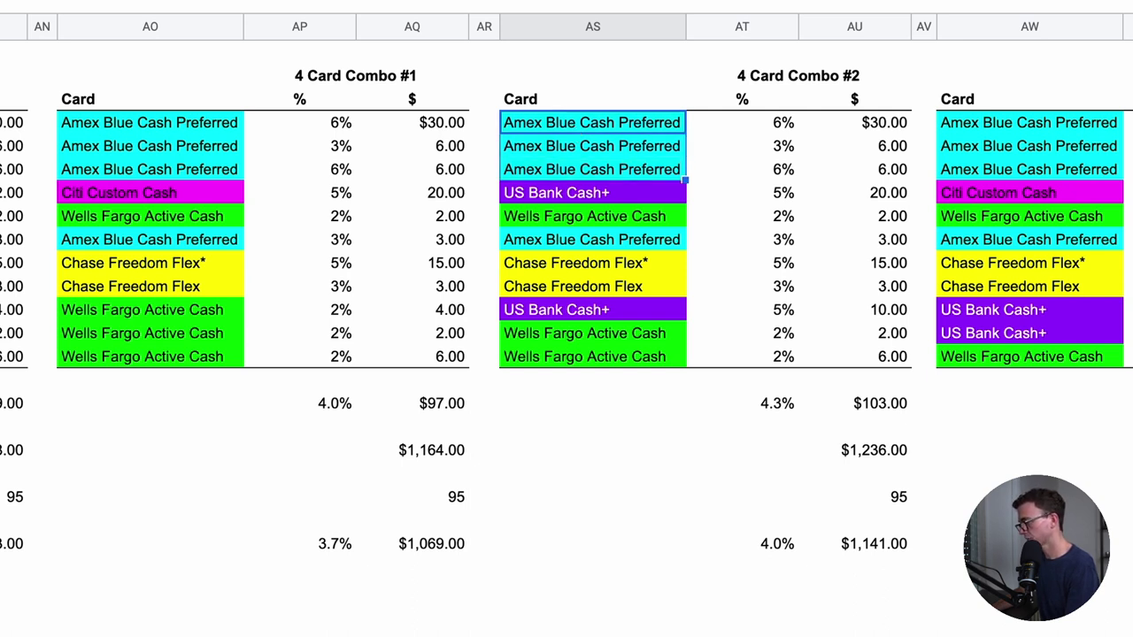
{"action": "left_click", "coordinate": [548, 249]}
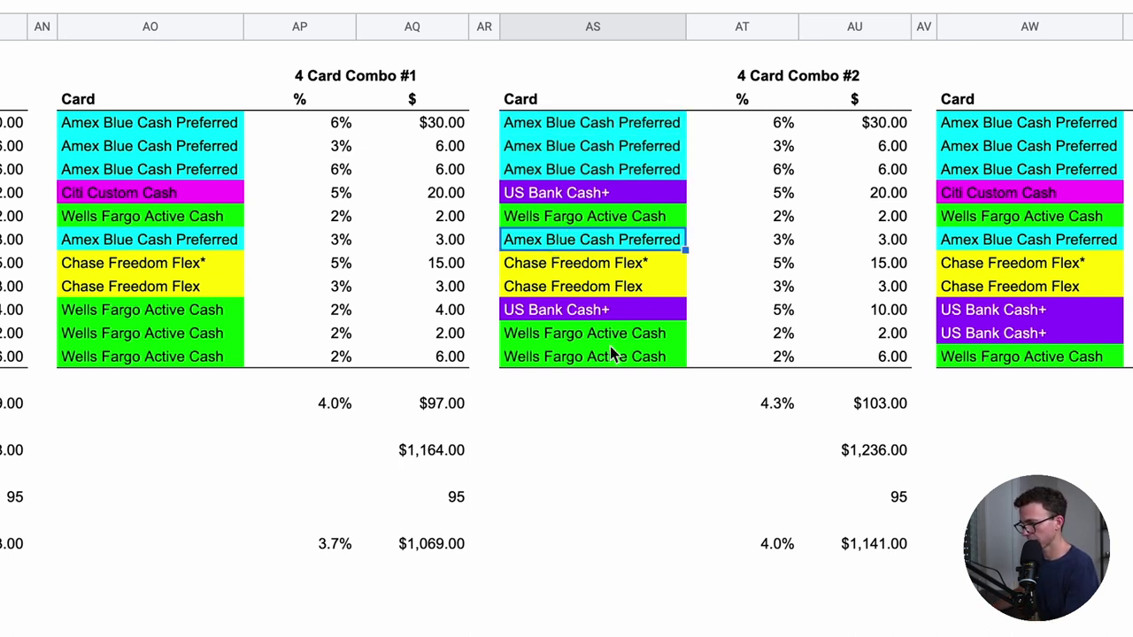
{"action": "left_click", "coordinate": [576, 200]}
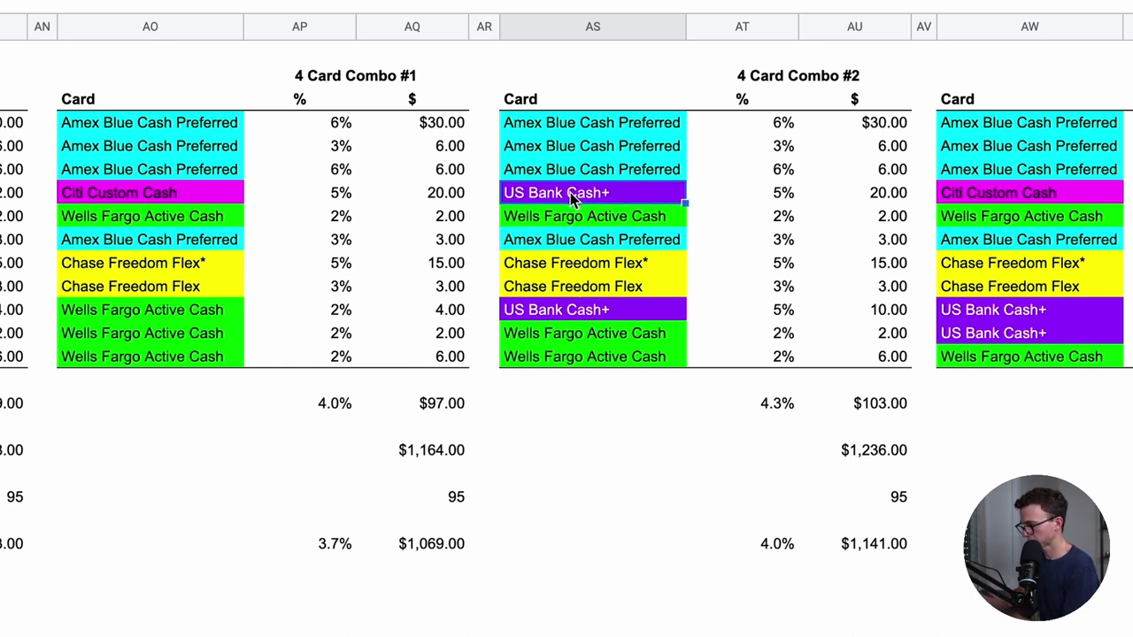
{"action": "left_click", "coordinate": [572, 316]}
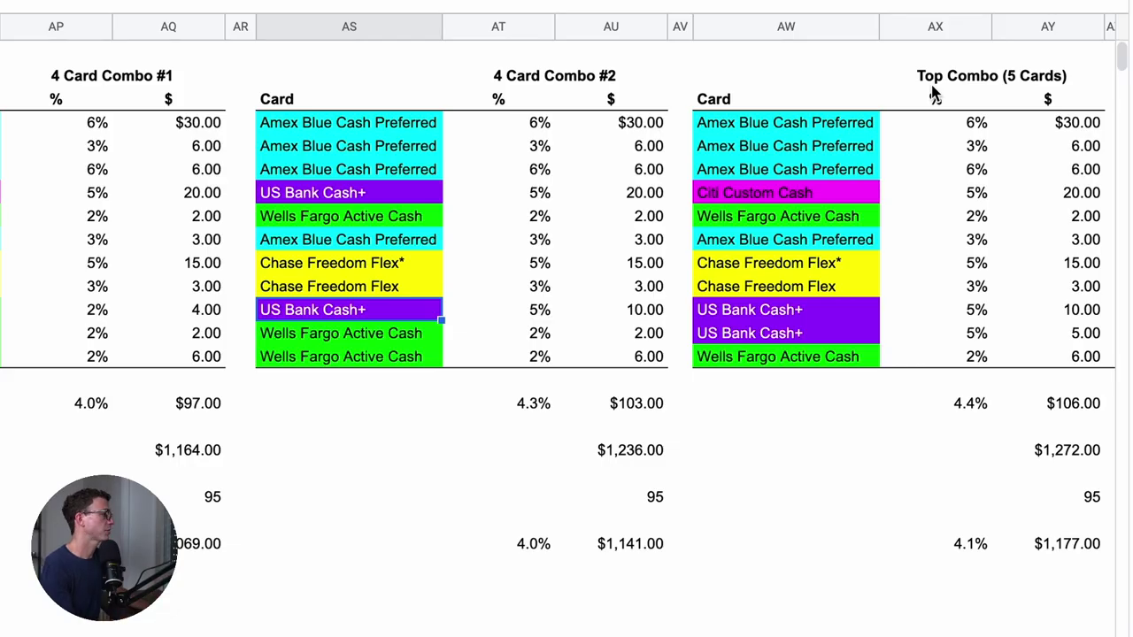
Examine the overall rates, annual fee and US Bank Cash+ categories of the Top Combo (5 Cards).
{"action": "left_click", "coordinate": [1020, 80]}
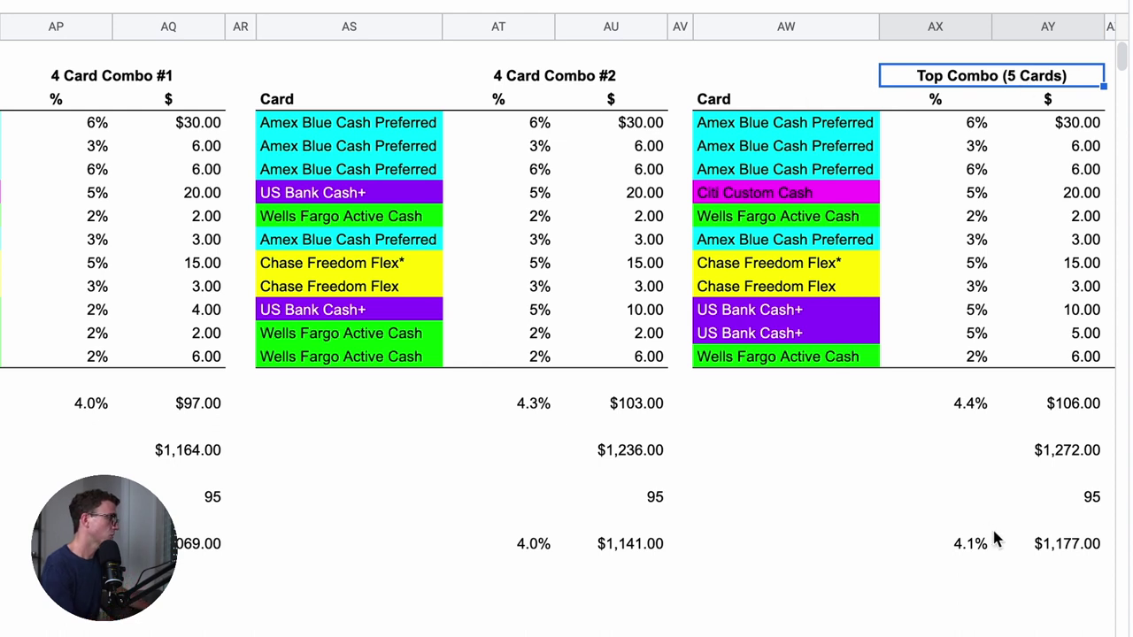
{"action": "left_click", "coordinate": [967, 409]}
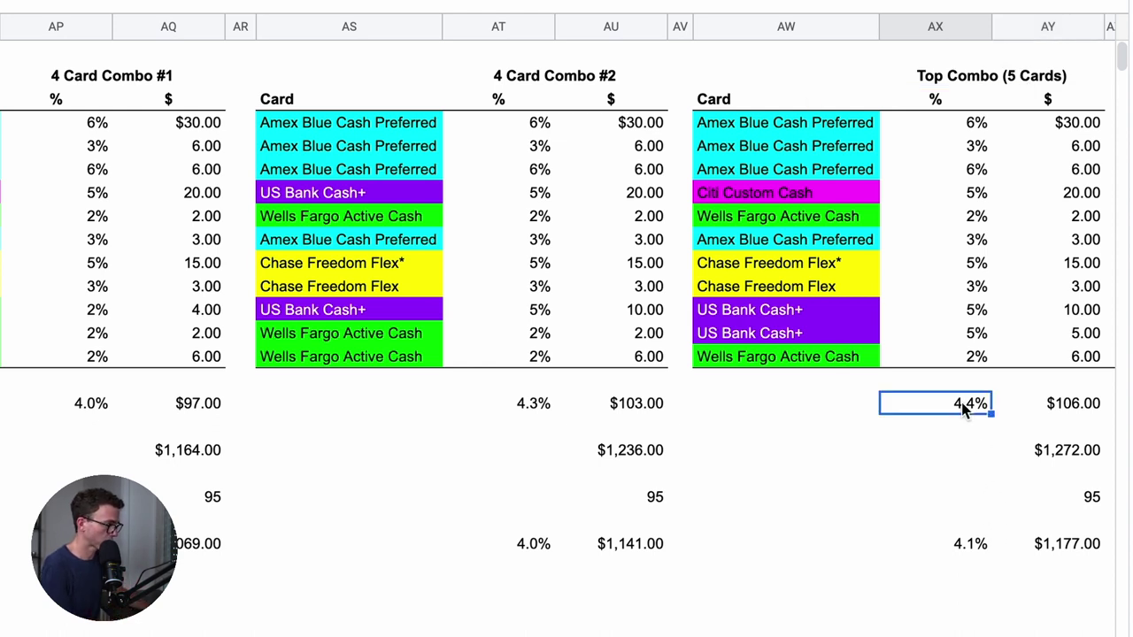
{"action": "left_click", "coordinate": [973, 545]}
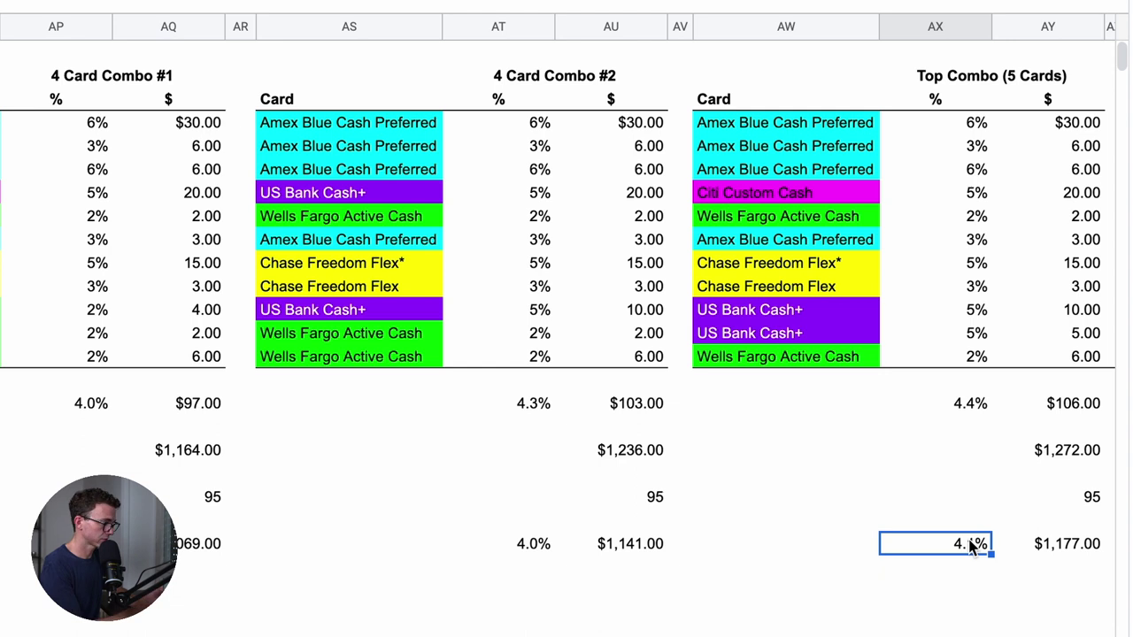
{"action": "left_click", "coordinate": [1094, 498]}
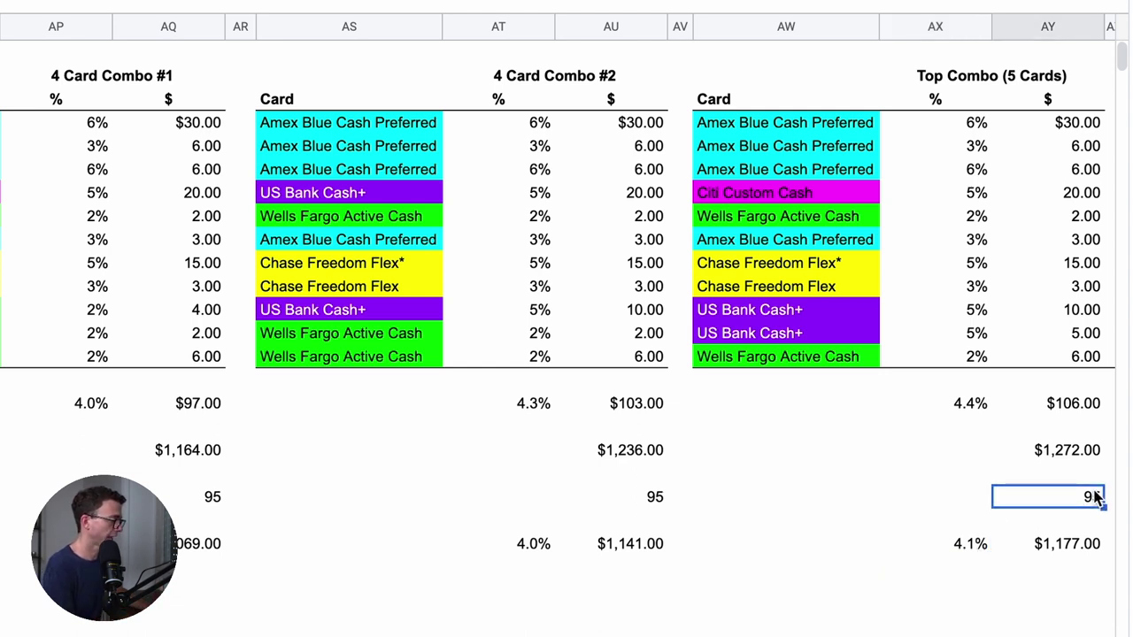
{"action": "left_click", "coordinate": [740, 307]}
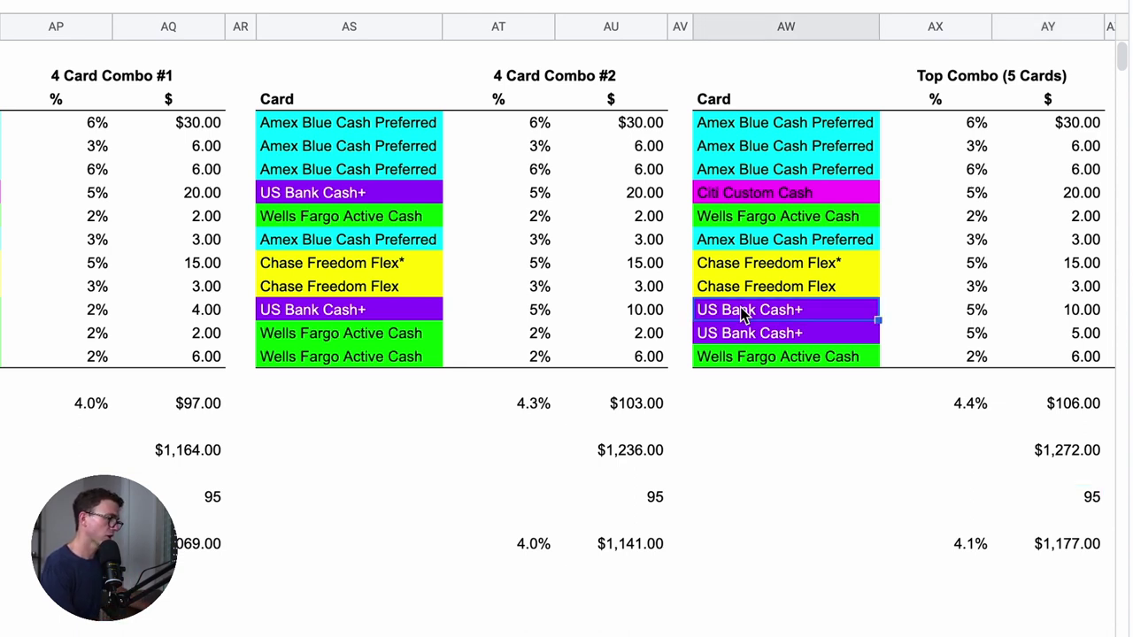
{"action": "key", "text": "shift+Down"}
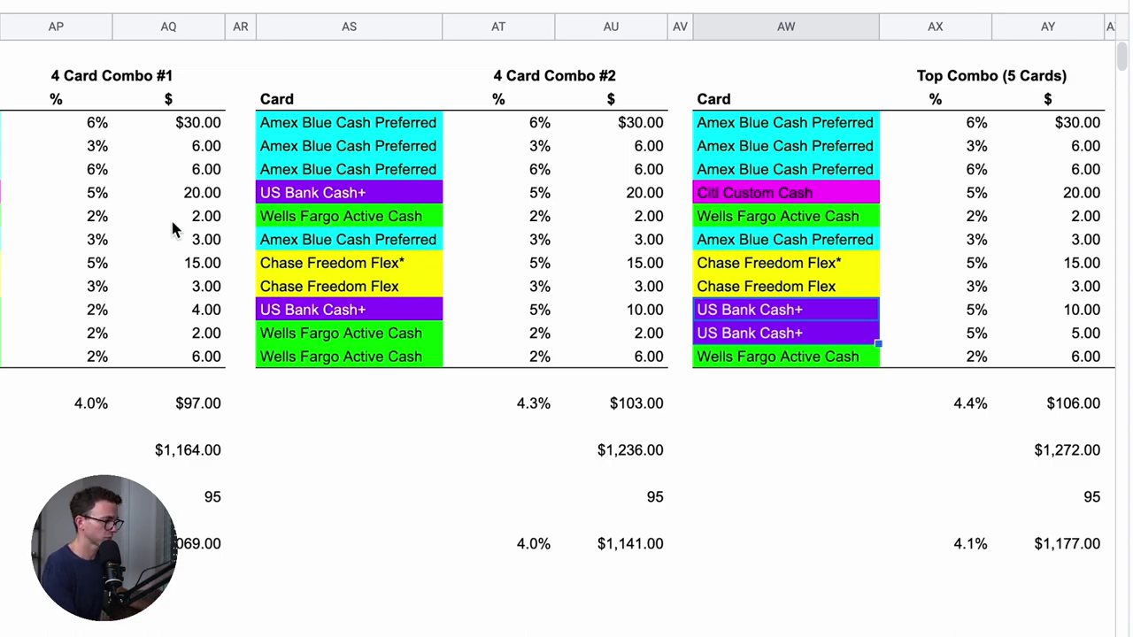
{"action": "scroll", "coordinate": [172, 223], "scroll_direction": "left", "scroll_amount": 15}
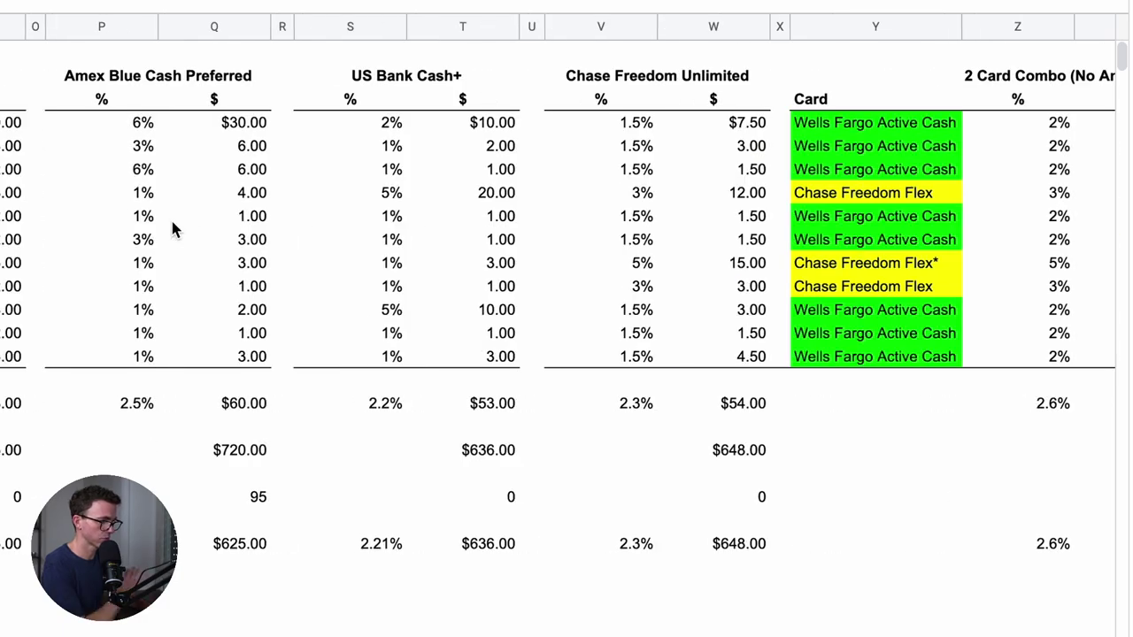
{"action": "scroll", "coordinate": [172, 221], "scroll_direction": "right", "scroll_amount": 5}
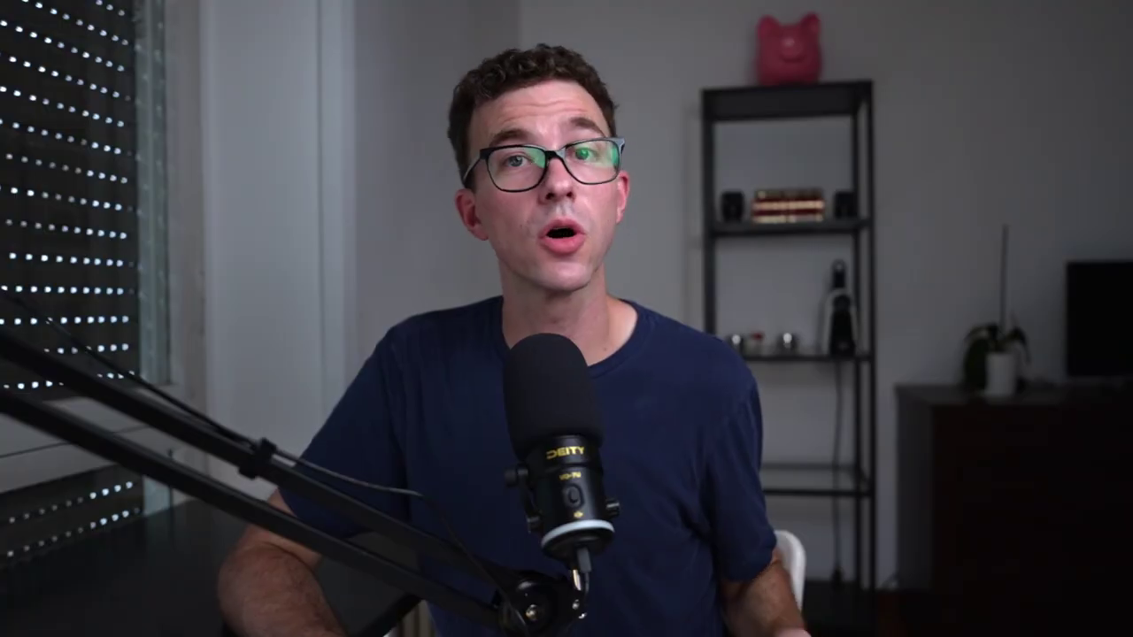